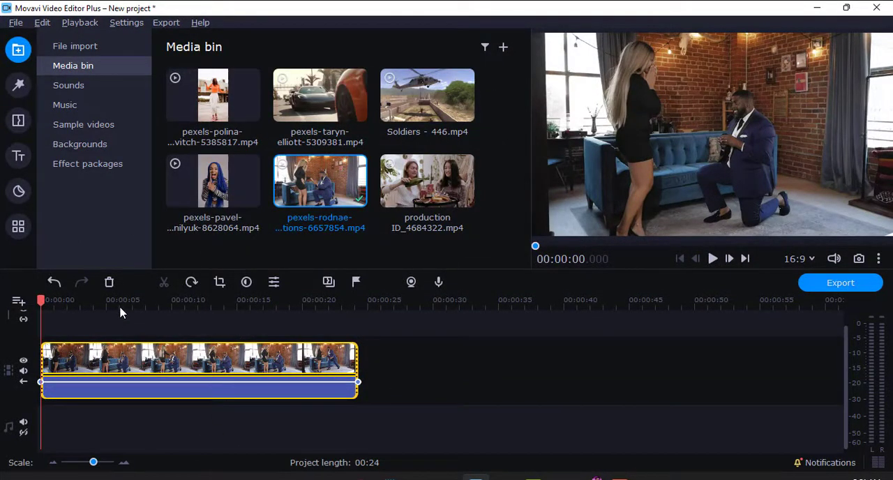
- Split the proposal clip on the timeline at about 7 s and again at about 21.1 s
{"action": "left_click_drag", "start_coordinate": [120, 313], "coordinate": [317, 343]}
{"action": "left_click", "coordinate": [164, 282]}
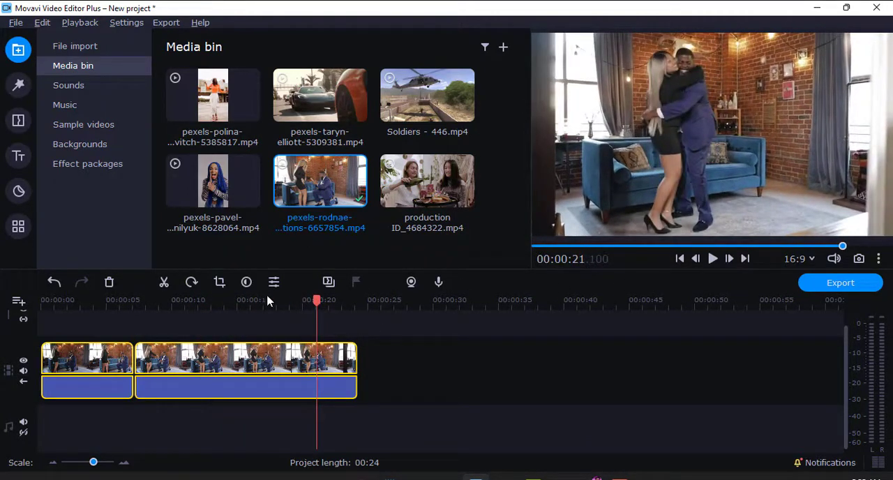
{"action": "left_click", "coordinate": [168, 287]}
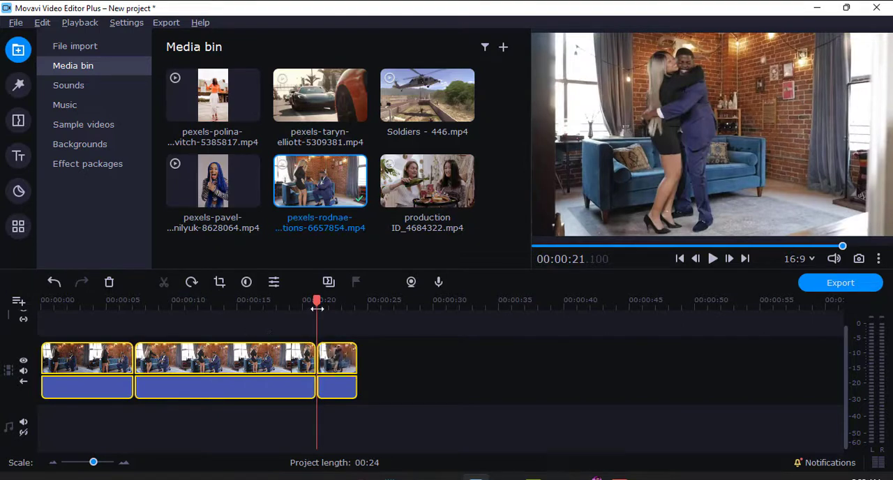
- Bring the playhead to about 2.5 s and open the Crop and rotate tool from the video editing tools
{"action": "left_click_drag", "start_coordinate": [317, 307], "coordinate": [74, 320]}
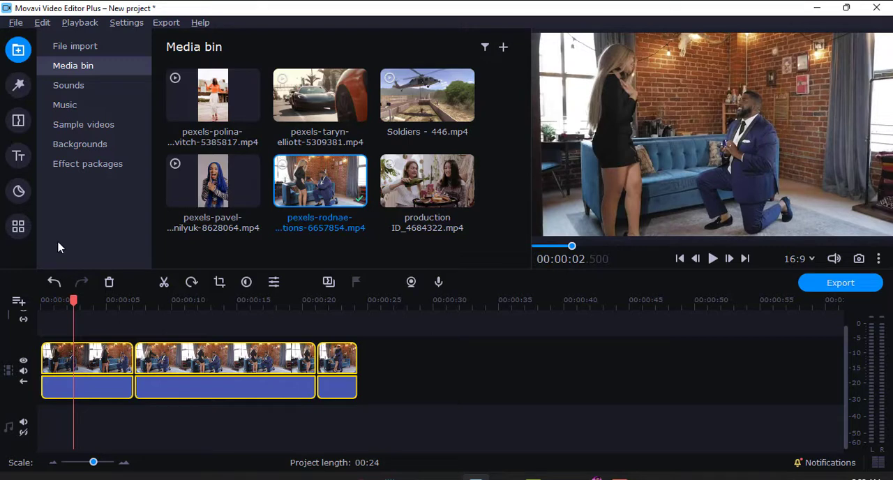
{"action": "left_click", "coordinate": [23, 235]}
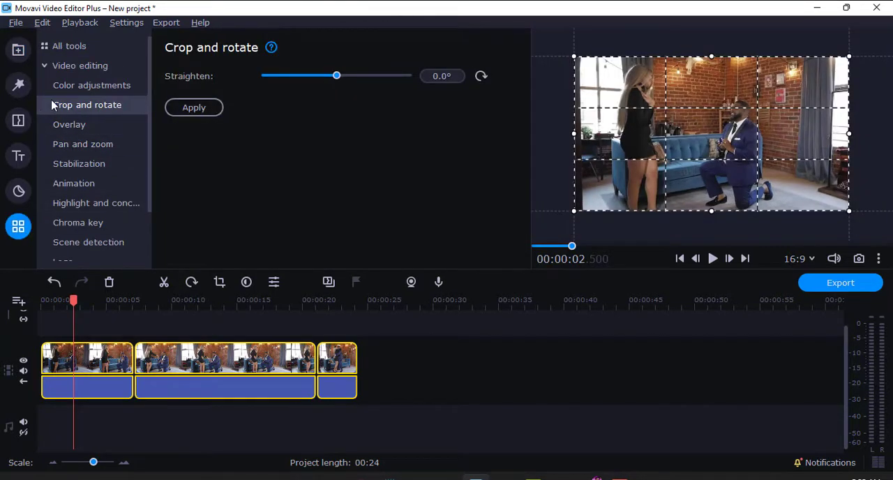
{"action": "left_click", "coordinate": [53, 68]}
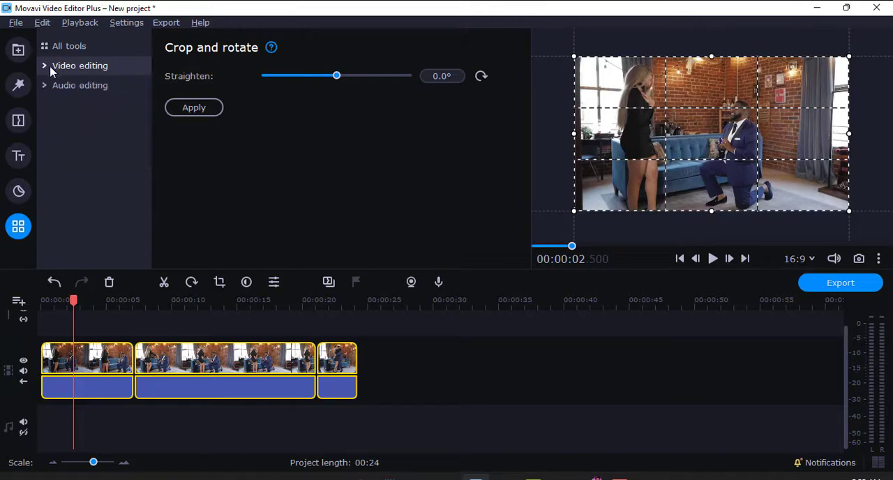
{"action": "left_click", "coordinate": [63, 70]}
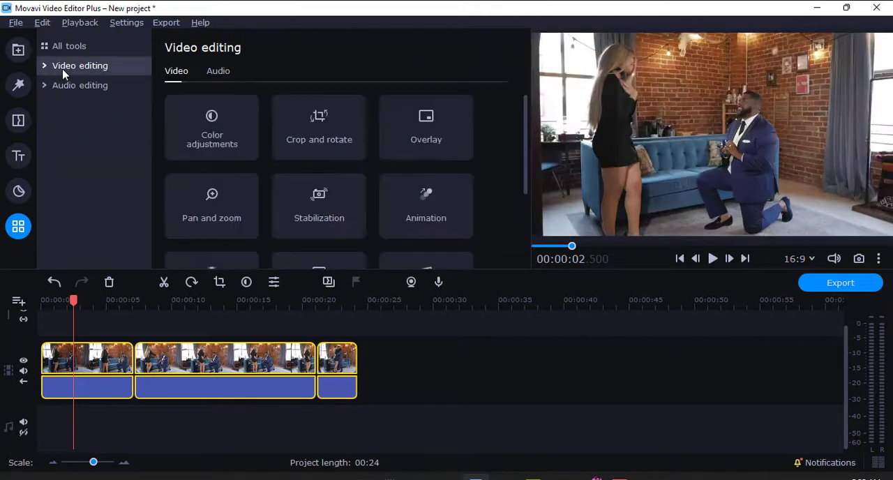
{"action": "left_click", "coordinate": [219, 283]}
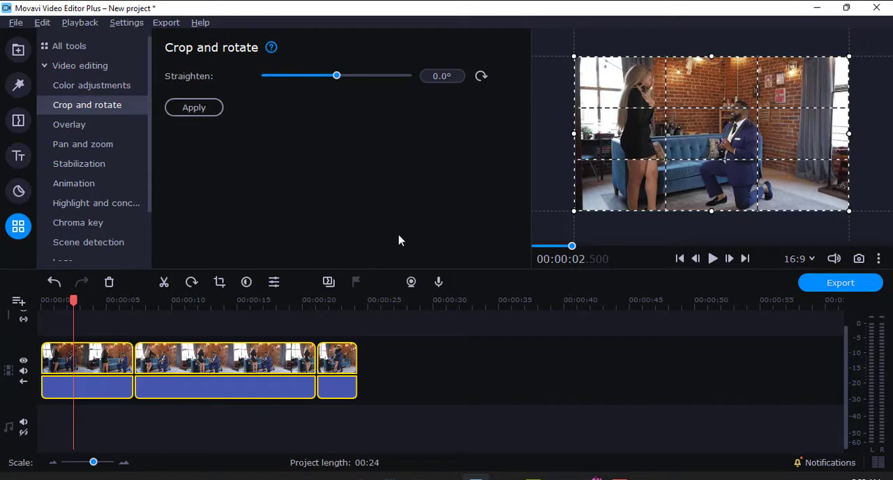
- Select the middle clip and split it in two at about 11.6 s
{"action": "left_click", "coordinate": [251, 369]}
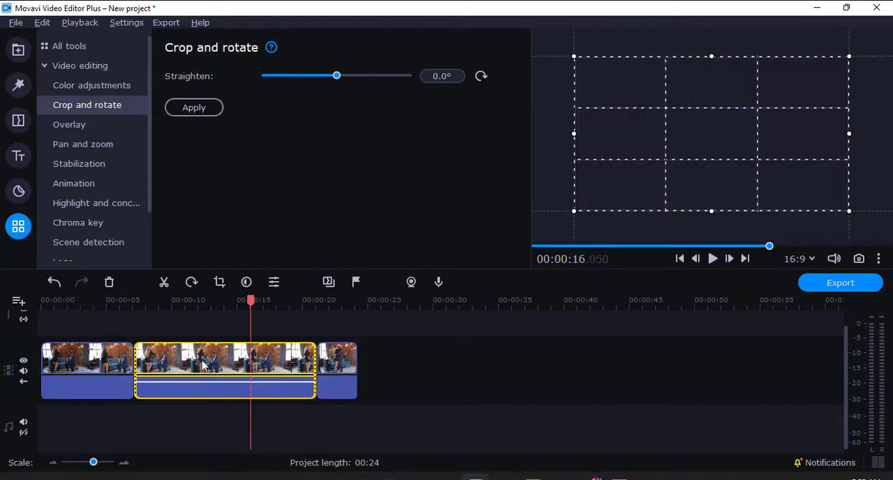
{"action": "left_click", "coordinate": [83, 360]}
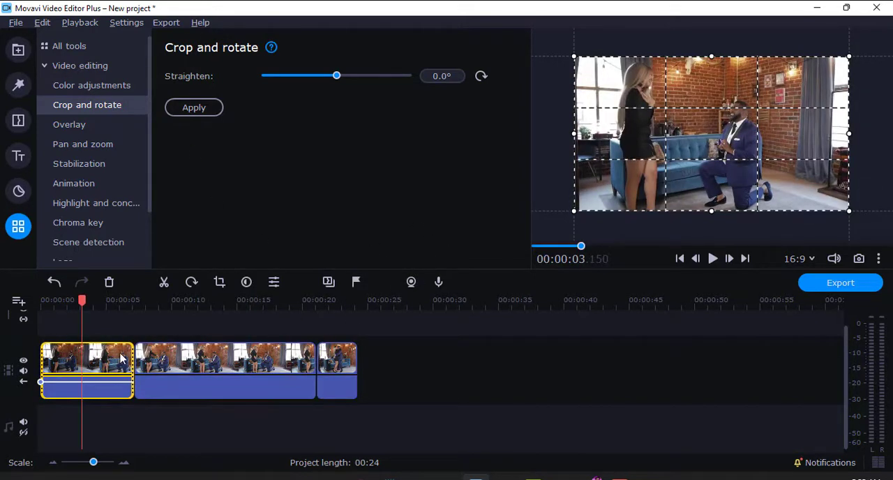
{"action": "left_click", "coordinate": [177, 361]}
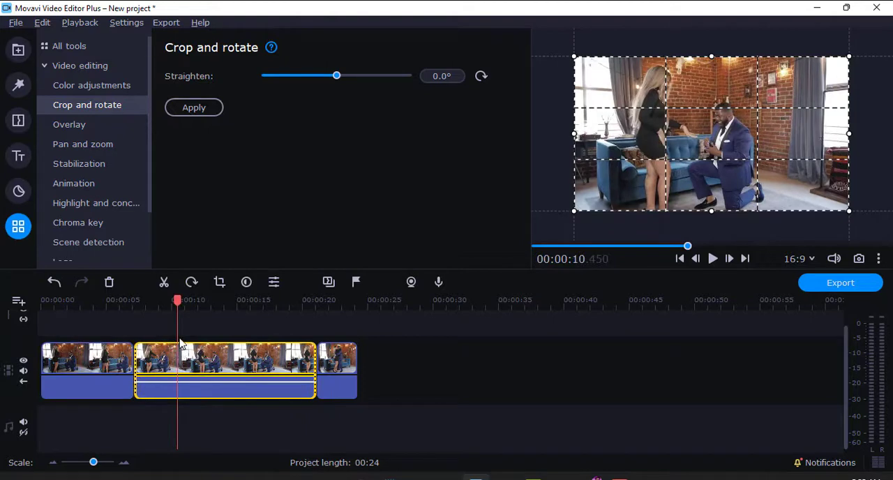
{"action": "left_click_drag", "start_coordinate": [178, 300], "coordinate": [220, 301]}
{"action": "left_click", "coordinate": [164, 281]}
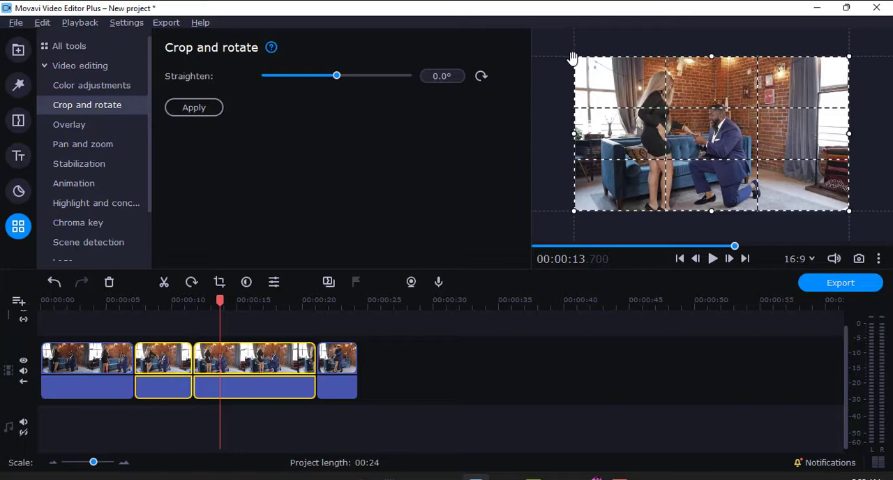
- Crop the two selected middle clips tightly around the couple's joined hands and apply the crop
{"action": "left_click_drag", "start_coordinate": [571, 56], "coordinate": [635, 92]}
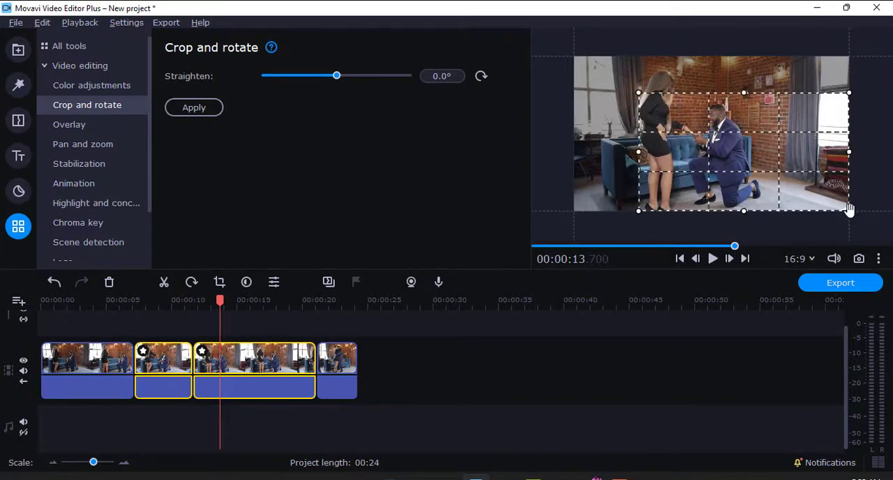
{"action": "left_click_drag", "start_coordinate": [849, 209], "coordinate": [756, 159]}
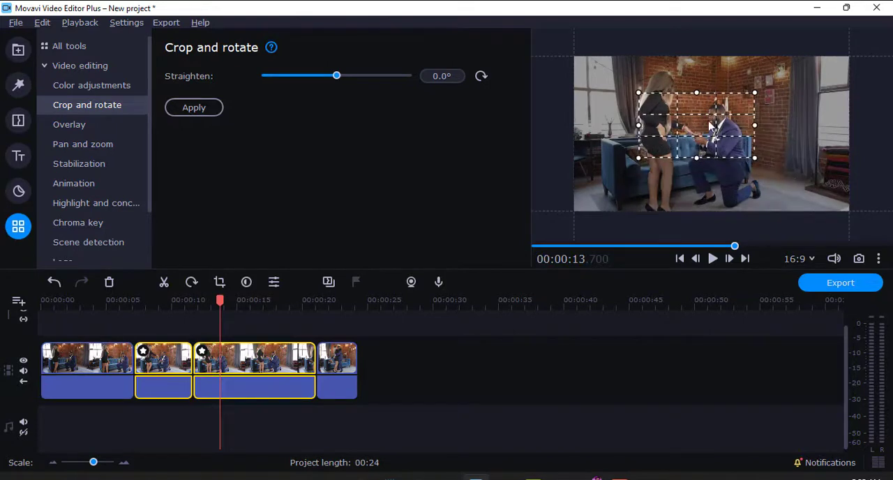
{"action": "left_click_drag", "start_coordinate": [638, 92], "coordinate": [656, 103]}
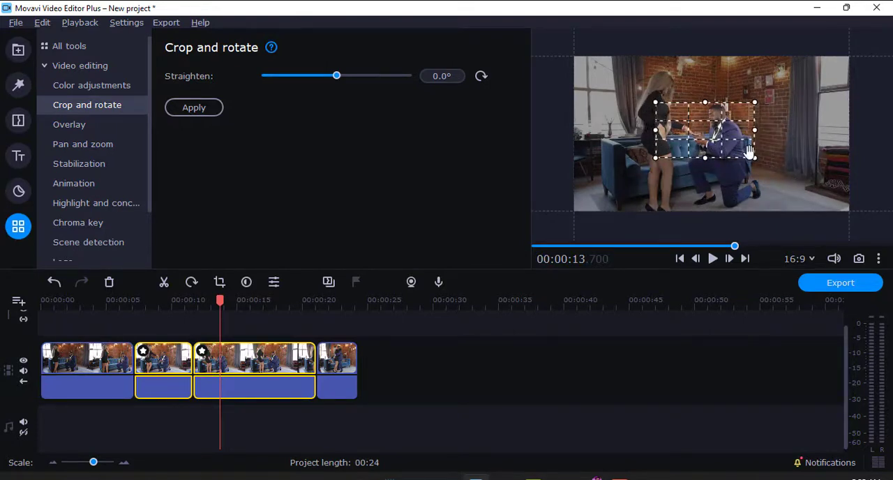
{"action": "left_click_drag", "start_coordinate": [755, 159], "coordinate": [731, 156]}
{"action": "left_click_drag", "start_coordinate": [708, 128], "coordinate": [707, 139]}
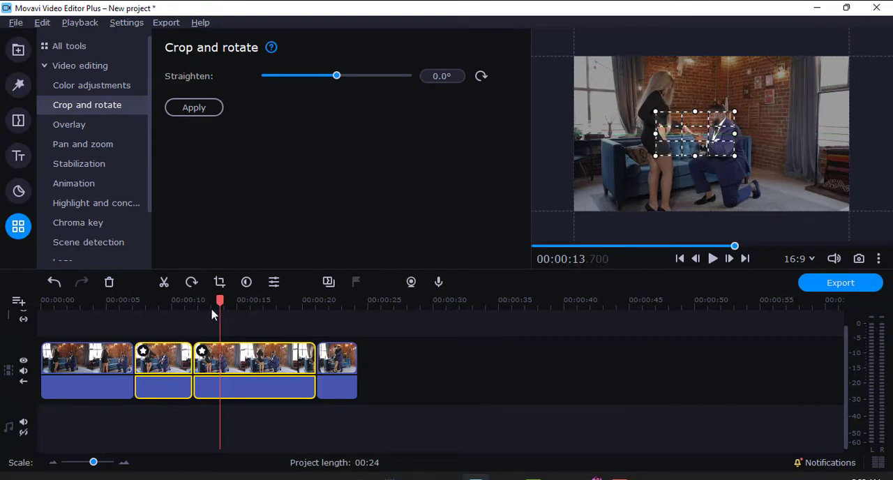
{"action": "left_click", "coordinate": [176, 301]}
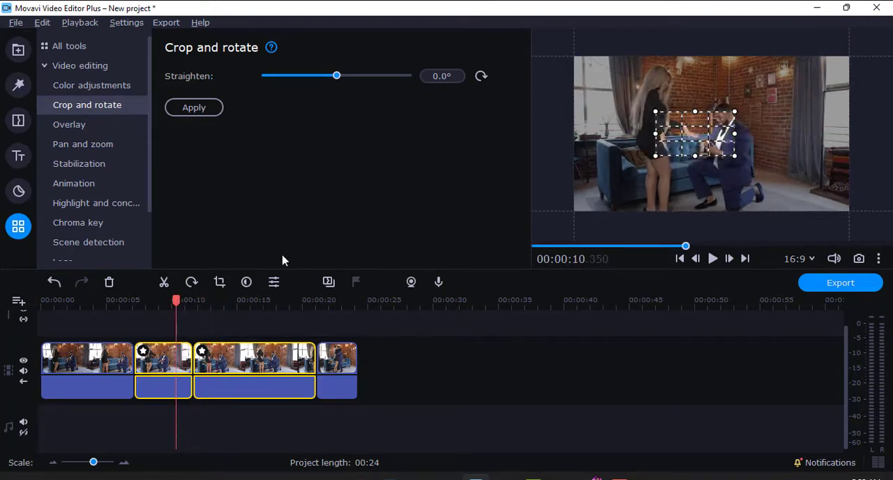
{"action": "left_click_drag", "start_coordinate": [185, 303], "coordinate": [238, 300]}
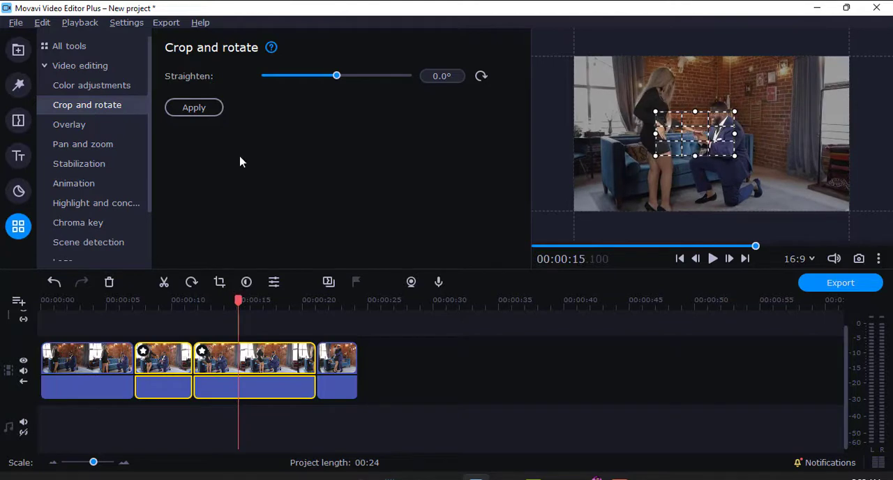
{"action": "left_click", "coordinate": [206, 110]}
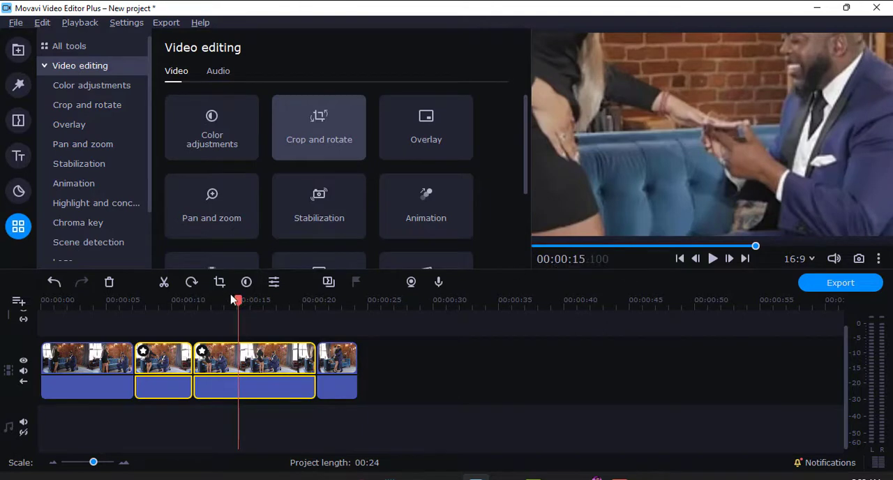
- Play back the two cropped middle clips and inspect how the close-up looks in each
{"action": "left_click_drag", "start_coordinate": [240, 300], "coordinate": [154, 310]}
{"action": "key", "text": "space"}
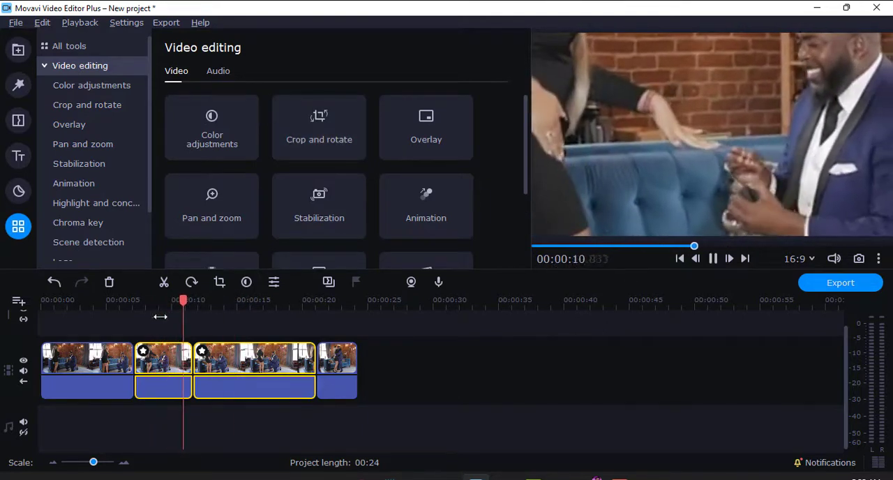
{"action": "key", "text": "space"}
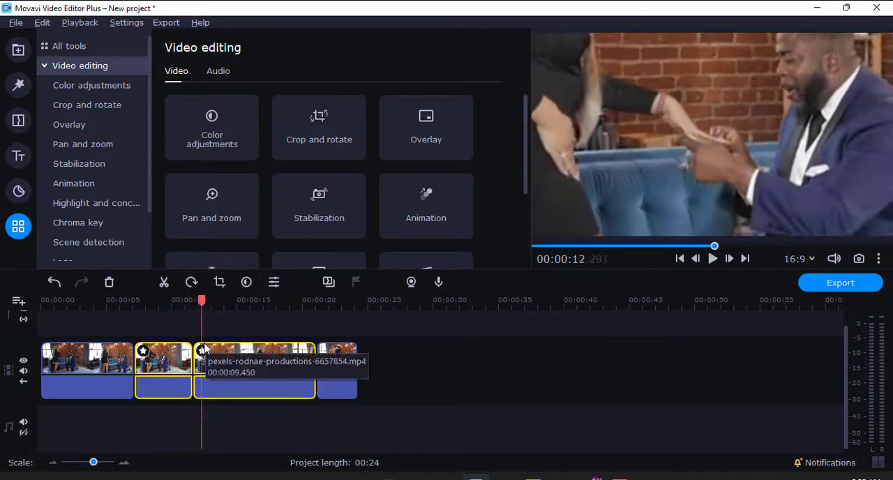
{"action": "left_click", "coordinate": [167, 366]}
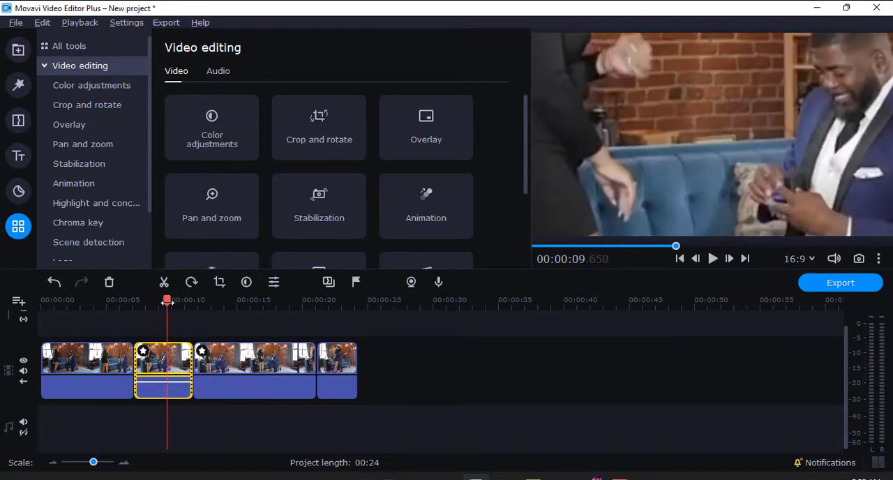
{"action": "left_click_drag", "start_coordinate": [168, 302], "coordinate": [219, 301]}
{"action": "left_click", "coordinate": [230, 362]}
{"action": "left_click", "coordinate": [180, 360]}
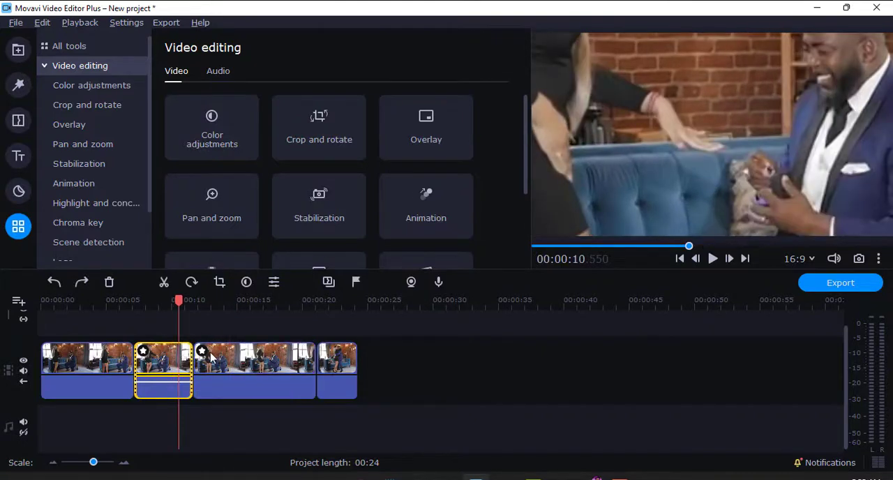
- Remove the applied crop effect from both middle clips
{"action": "left_click", "coordinate": [208, 353]}
{"action": "left_click", "coordinate": [496, 103]}
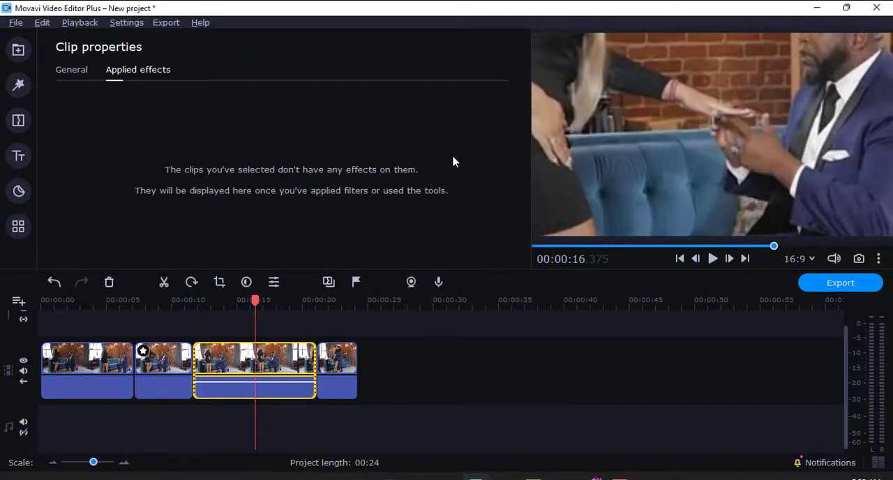
{"action": "left_click", "coordinate": [142, 359]}
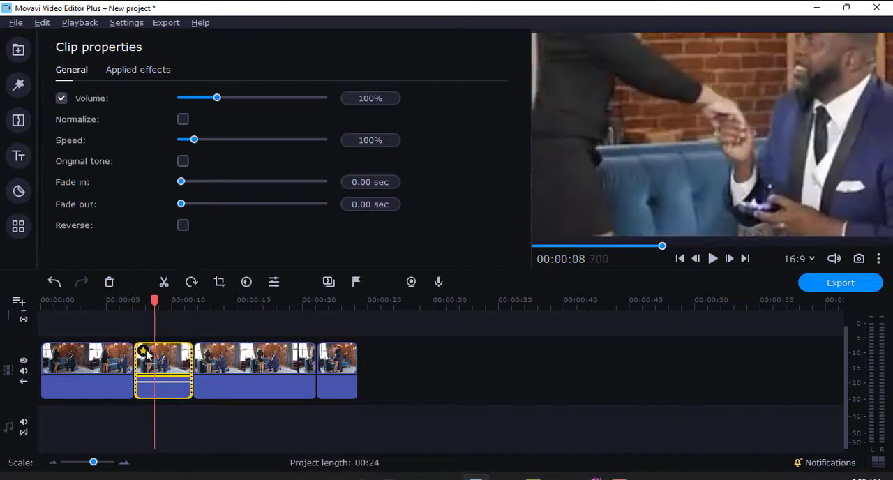
{"action": "left_click", "coordinate": [144, 352]}
{"action": "left_click", "coordinate": [497, 104]}
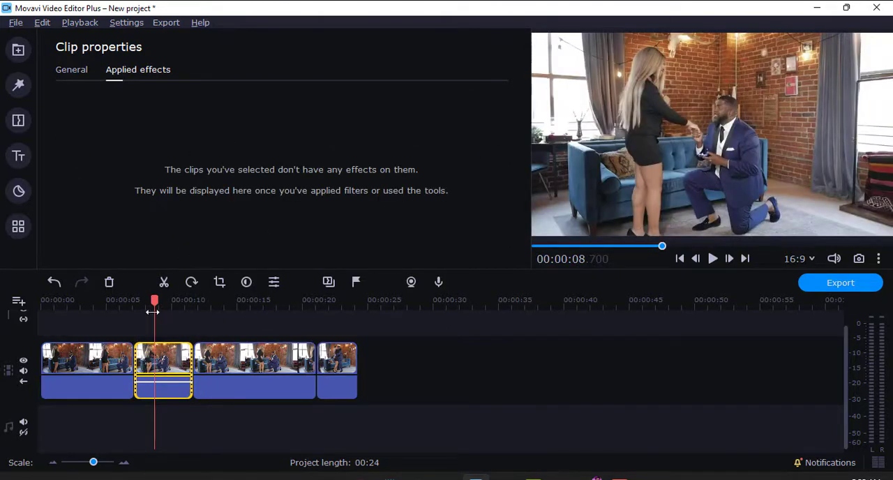
- Split the longer middle clip at about 14.4 s, as the man holds the woman's hand
{"action": "left_click_drag", "start_coordinate": [152, 312], "coordinate": [241, 297]}
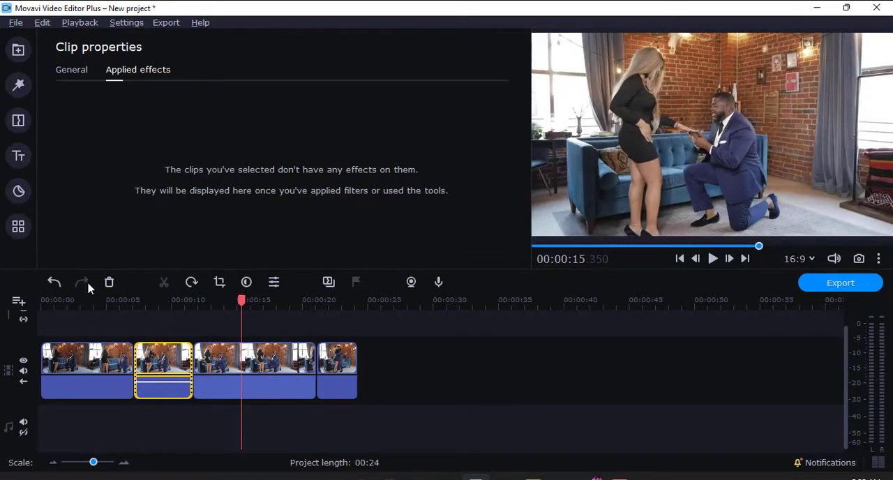
{"action": "left_click", "coordinate": [285, 386]}
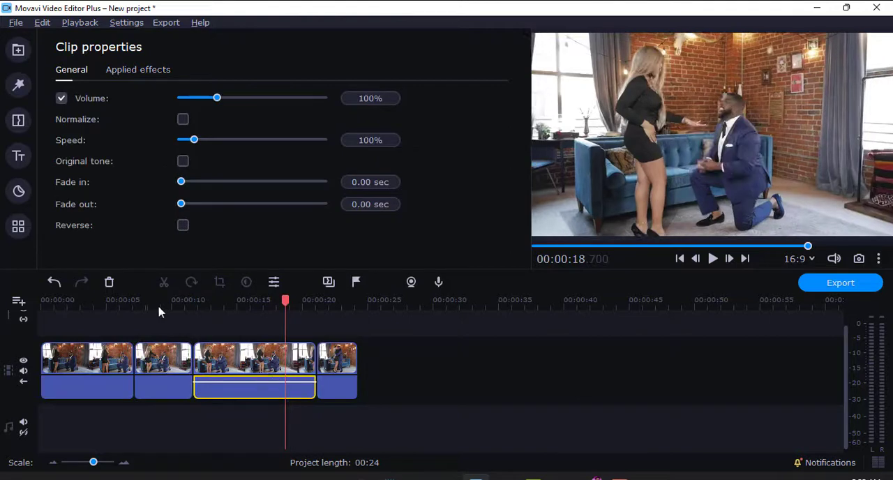
{"action": "left_click", "coordinate": [229, 348]}
{"action": "left_click", "coordinate": [164, 281]}
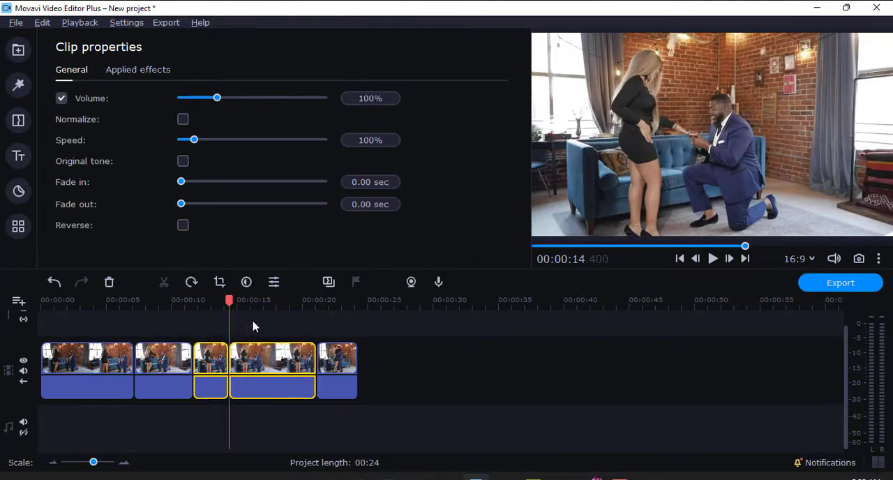
- Crop only the clip starting at about 14.4 s to a close-up of the couple's hands, apply it and preview the playback
{"action": "left_click", "coordinate": [219, 361]}
{"action": "left_click", "coordinate": [263, 384]}
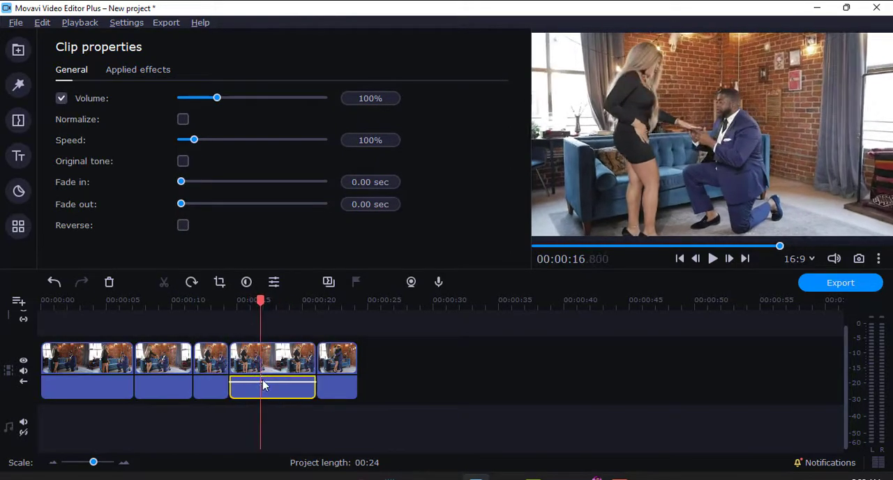
{"action": "left_click", "coordinate": [275, 375]}
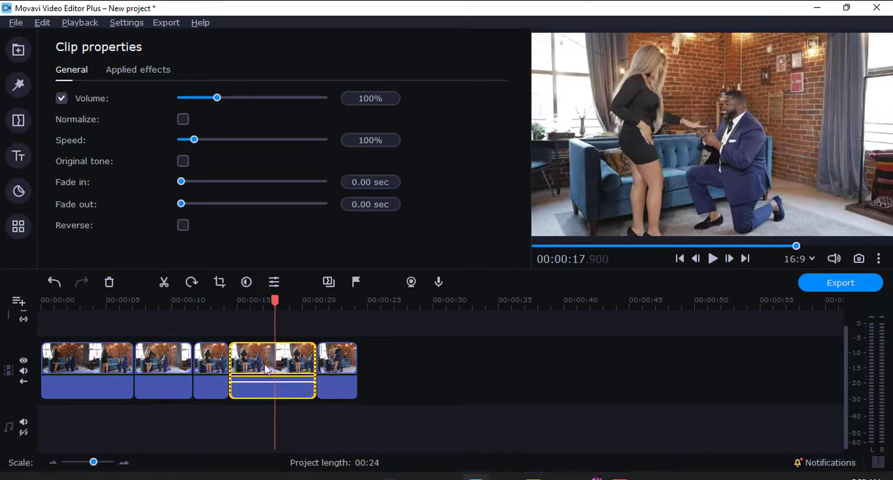
{"action": "left_click", "coordinate": [218, 283]}
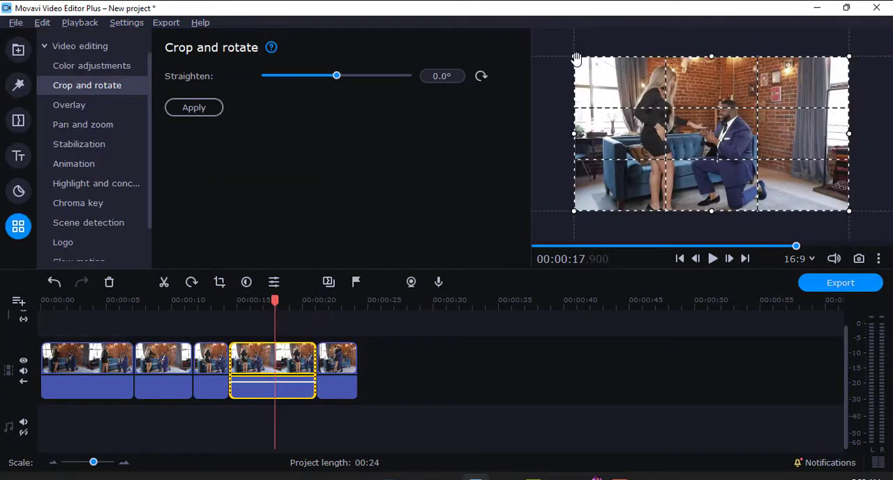
{"action": "left_click_drag", "start_coordinate": [577, 58], "coordinate": [648, 97]}
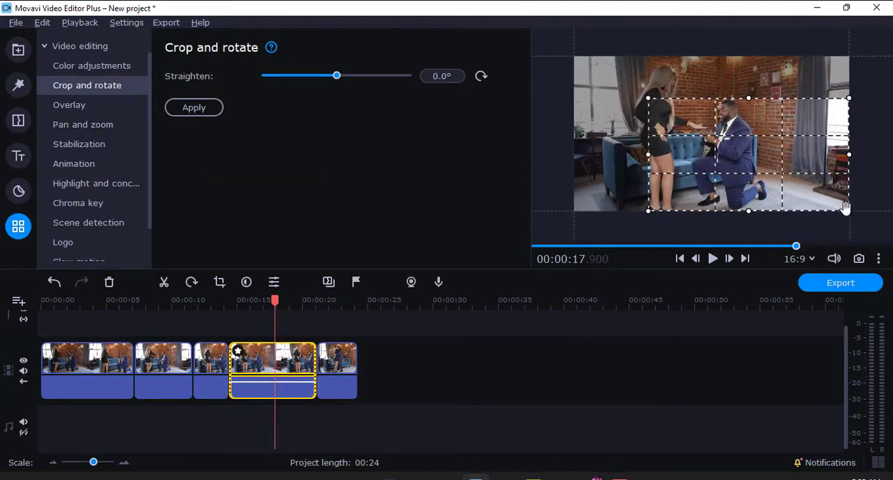
{"action": "left_click_drag", "start_coordinate": [845, 208], "coordinate": [746, 158]}
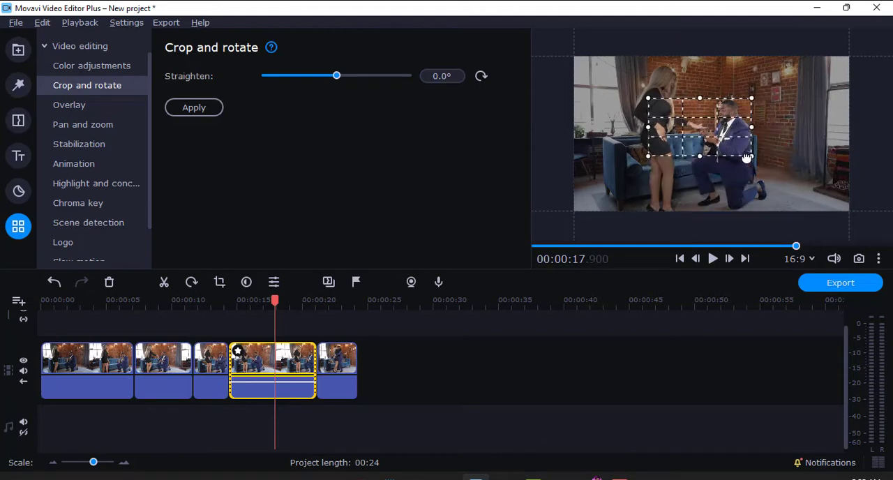
{"action": "left_click", "coordinate": [187, 108]}
{"action": "left_click_drag", "start_coordinate": [276, 302], "coordinate": [219, 301]}
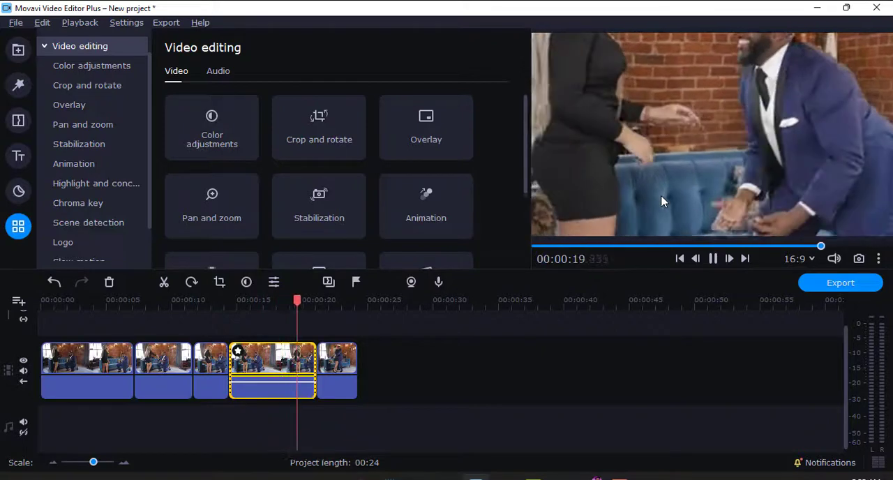
{"action": "key", "text": "space"}
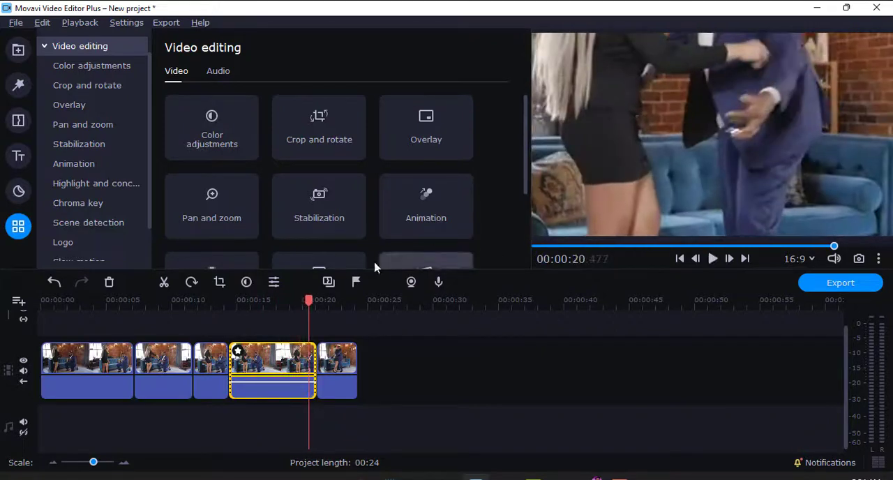
- Remove the crop effect from the selected clip and split that clip at about 17.35 s
{"action": "left_click", "coordinate": [238, 352]}
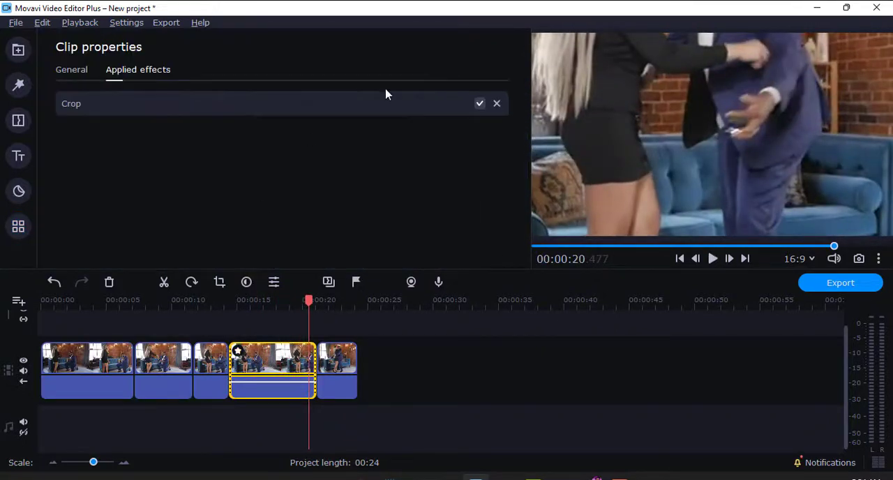
{"action": "left_click", "coordinate": [497, 103]}
{"action": "left_click_drag", "start_coordinate": [309, 301], "coordinate": [267, 302]}
{"action": "left_click", "coordinate": [164, 282]}
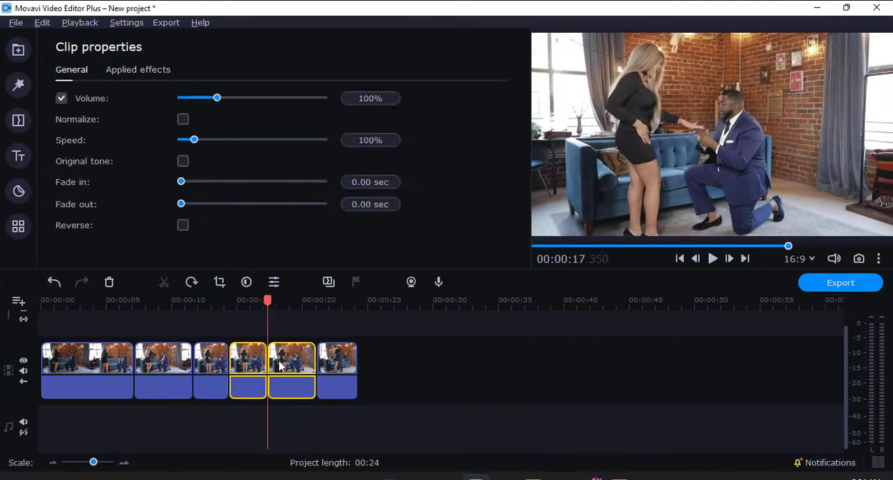
- Crop only the clip between about 14.4 s and 17.35 s to a close-up of the couple's upper bodies and hands, and apply it
{"action": "left_click", "coordinate": [262, 323]}
{"action": "left_click_drag", "start_coordinate": [264, 313], "coordinate": [252, 314]}
{"action": "left_click", "coordinate": [255, 376]}
{"action": "left_click", "coordinate": [19, 226]}
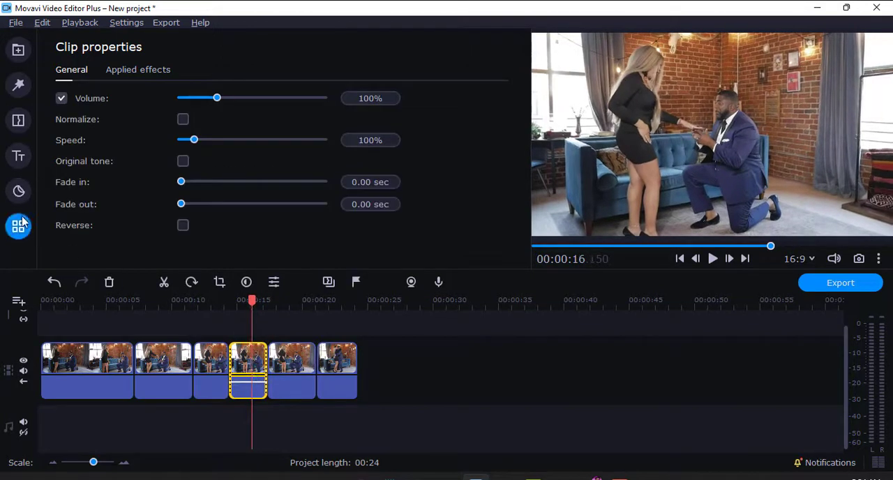
{"action": "left_click", "coordinate": [98, 106]}
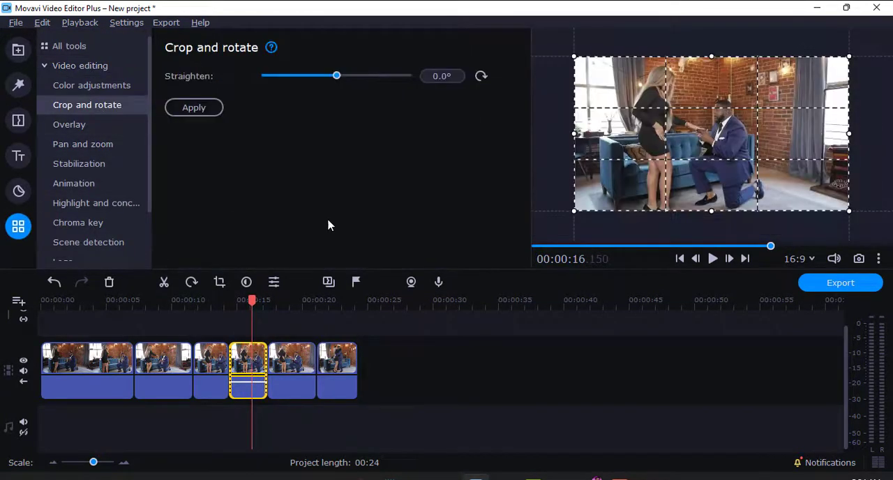
{"action": "left_click_drag", "start_coordinate": [572, 56], "coordinate": [653, 100]}
{"action": "left_click_drag", "start_coordinate": [849, 210], "coordinate": [702, 142]}
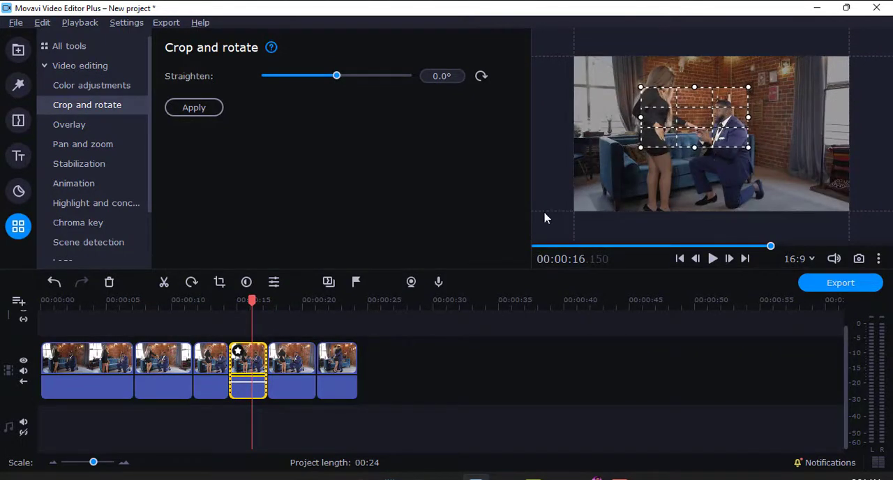
{"action": "left_click", "coordinate": [193, 107]}
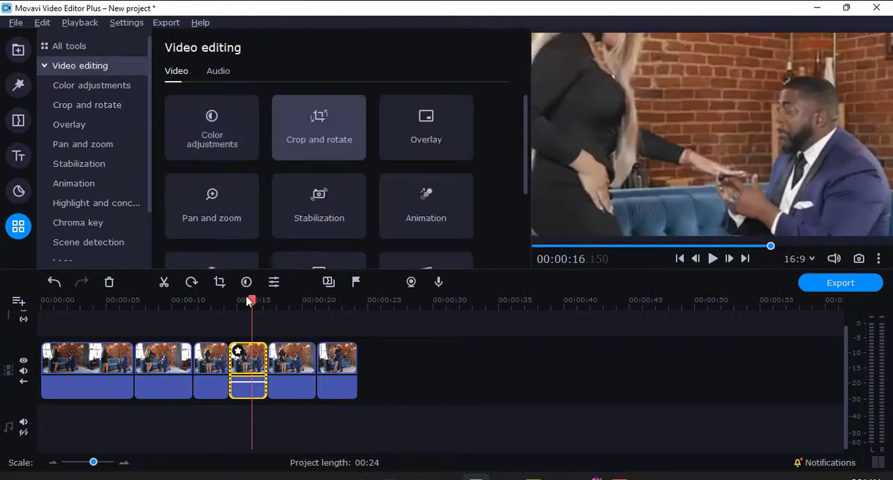
- Play back from just before the cropped clip to the last clip to check the switch into and out of the close-up
{"action": "left_click_drag", "start_coordinate": [248, 300], "coordinate": [225, 300]}
{"action": "key", "text": "space"}
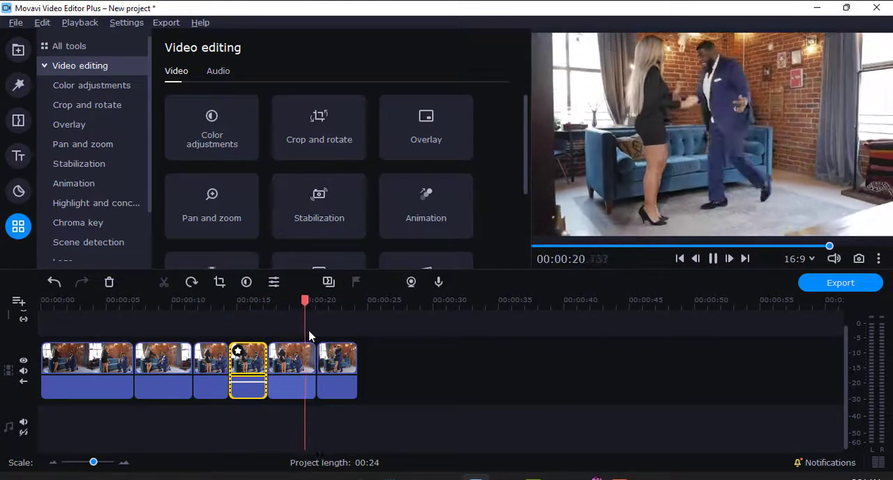
{"action": "key", "text": "space"}
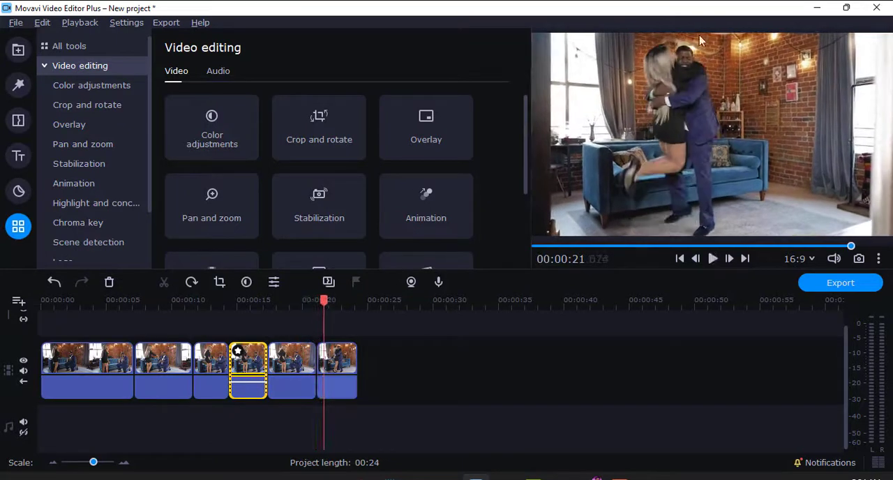
- Try a wider, higher crop frame on the already cropped clip, apply it and undo the change
{"action": "left_click", "coordinate": [339, 145]}
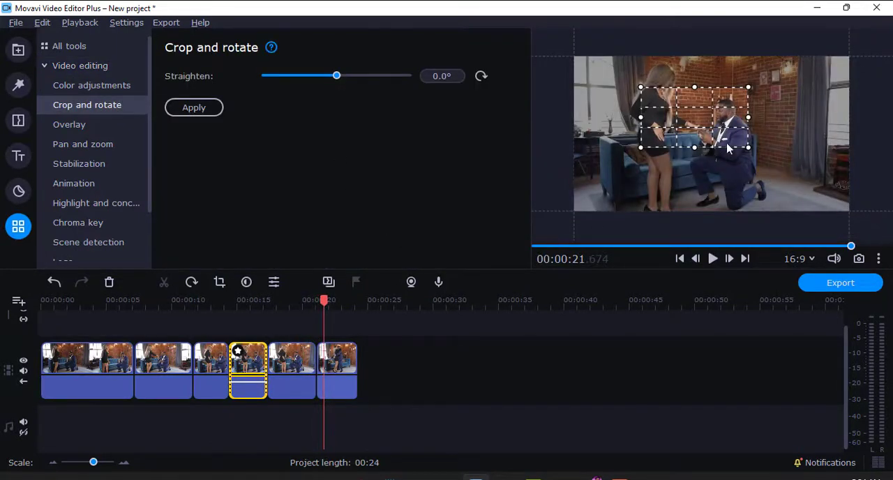
{"action": "left_click_drag", "start_coordinate": [642, 87], "coordinate": [613, 46]}
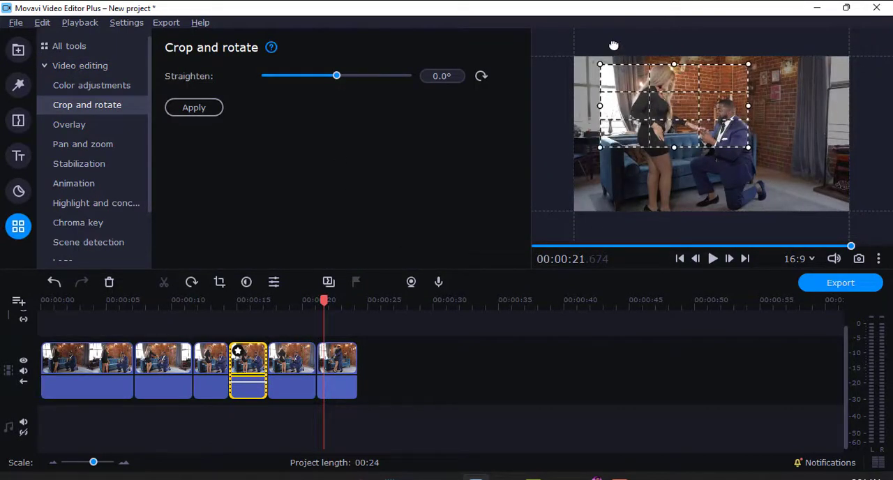
{"action": "left_click_drag", "start_coordinate": [749, 147], "coordinate": [768, 159]}
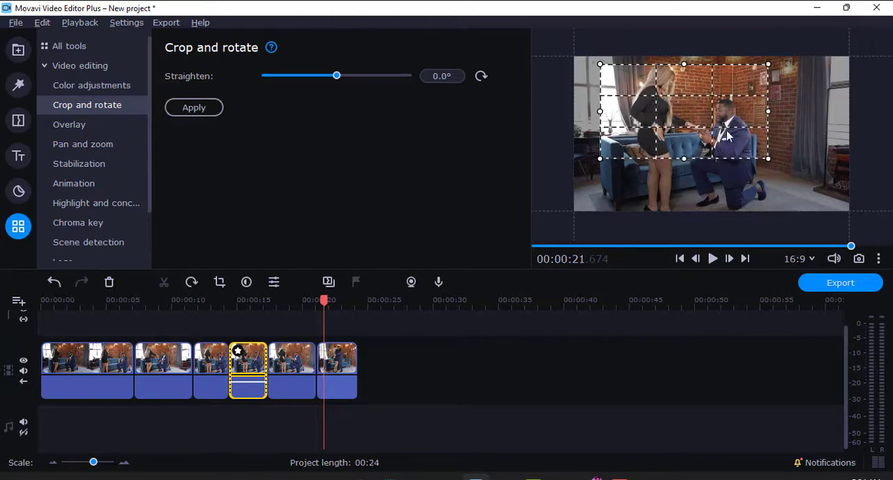
{"action": "mouse_move", "coordinate": [728, 136]}
{"action": "left_mouse_down"}
{"action": "mouse_move", "coordinate": [727, 121]}
{"action": "mouse_move", "coordinate": [723, 127]}
{"action": "left_mouse_up"}
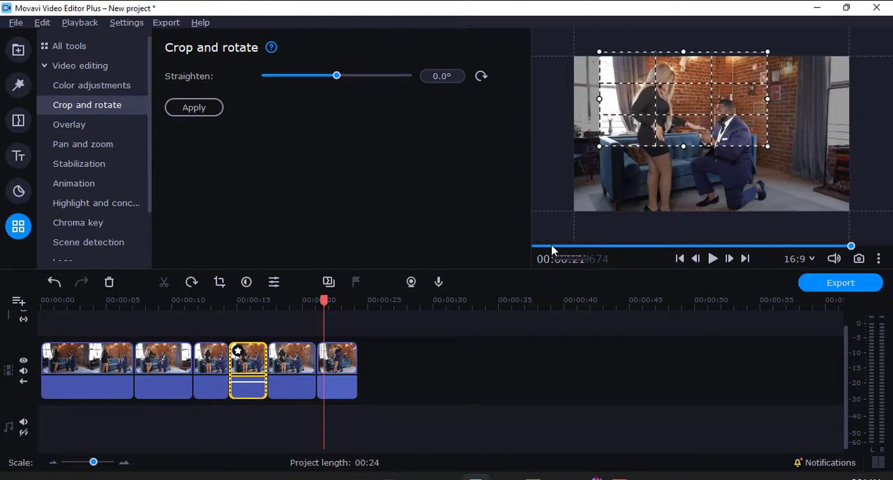
{"action": "left_click", "coordinate": [194, 107]}
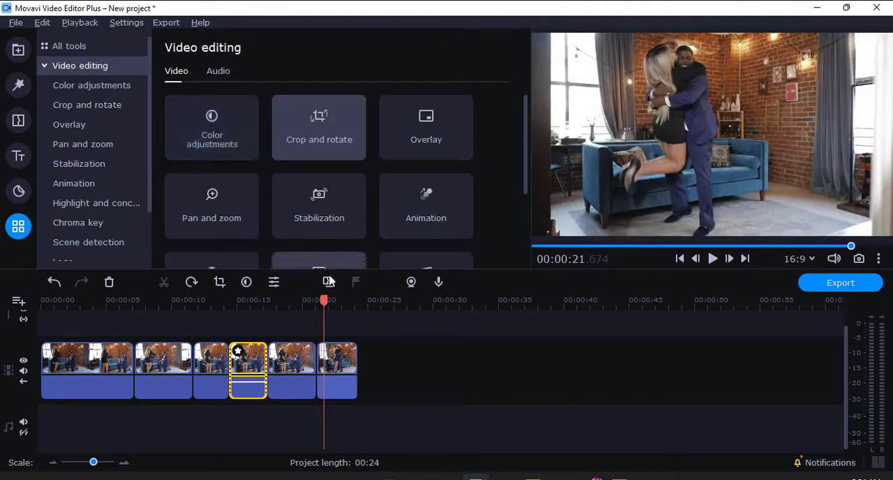
{"action": "left_click_drag", "start_coordinate": [326, 297], "coordinate": [328, 299]}
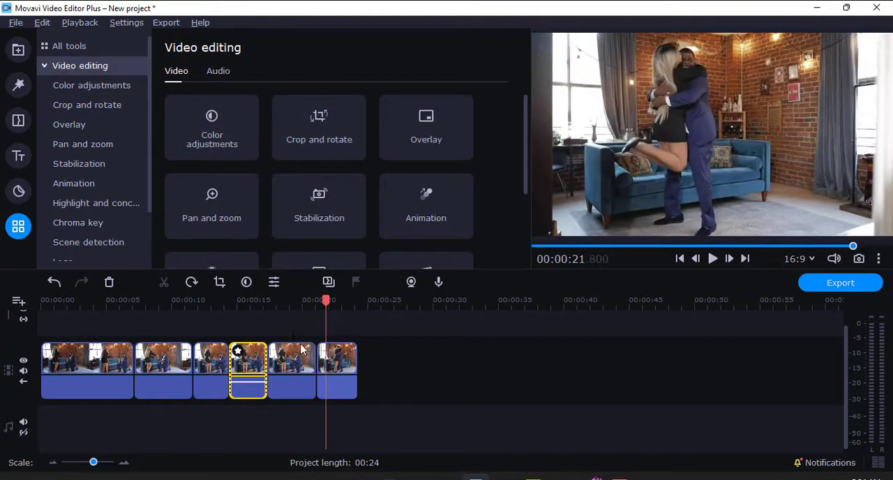
{"action": "left_click", "coordinate": [250, 357]}
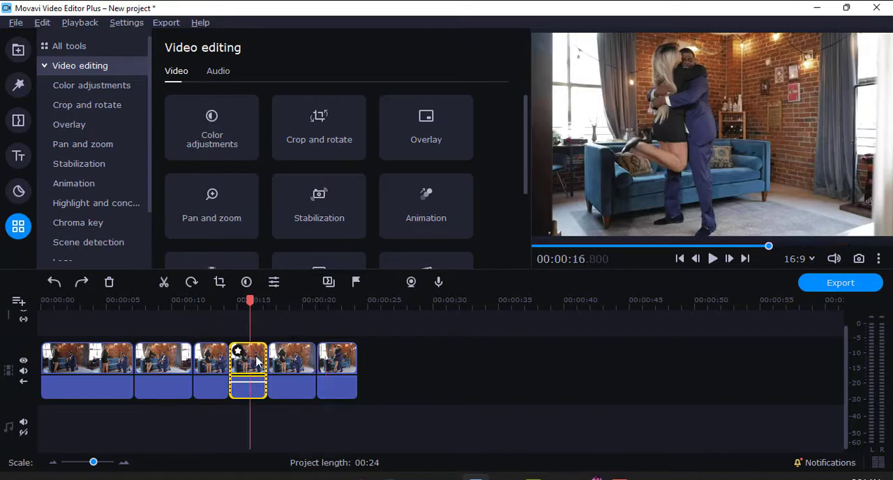
- Crop the last clip to a close-up of the couple's upper bodies as they hug, and apply it
{"action": "left_click", "coordinate": [341, 370]}
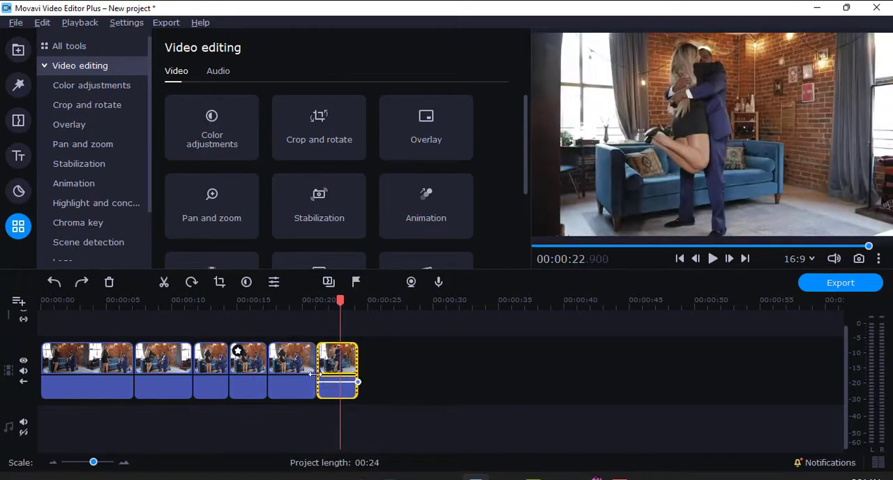
{"action": "left_click", "coordinate": [220, 283]}
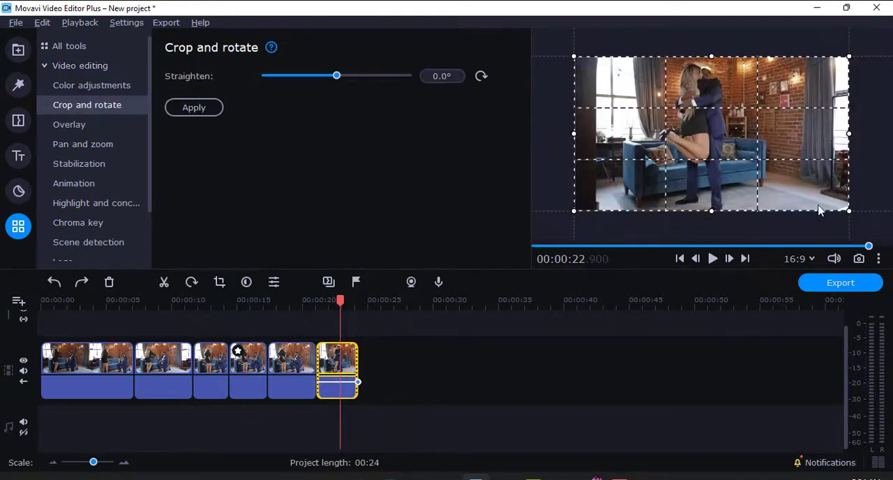
{"action": "left_click_drag", "start_coordinate": [851, 208], "coordinate": [730, 144]}
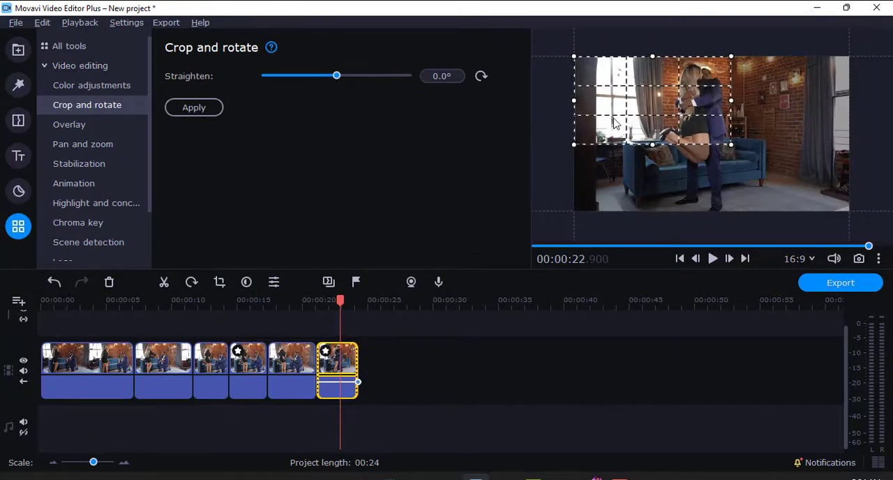
{"action": "left_click_drag", "start_coordinate": [614, 122], "coordinate": [662, 123]}
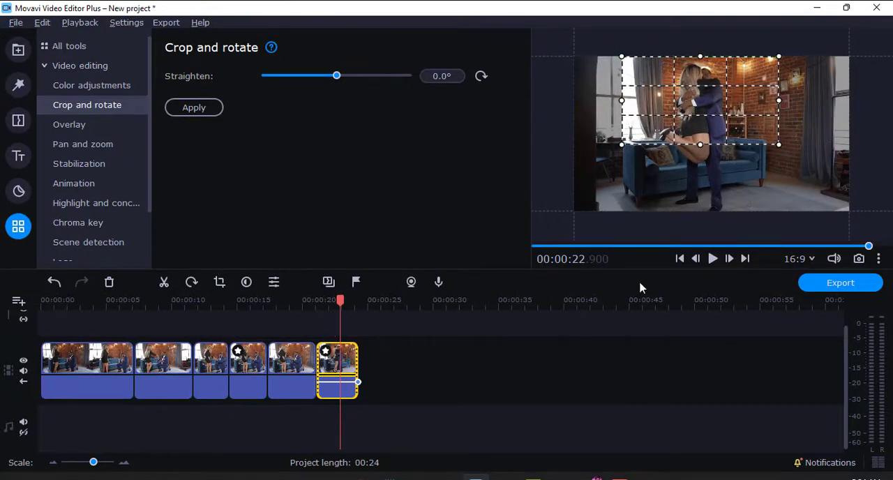
{"action": "left_click", "coordinate": [218, 107]}
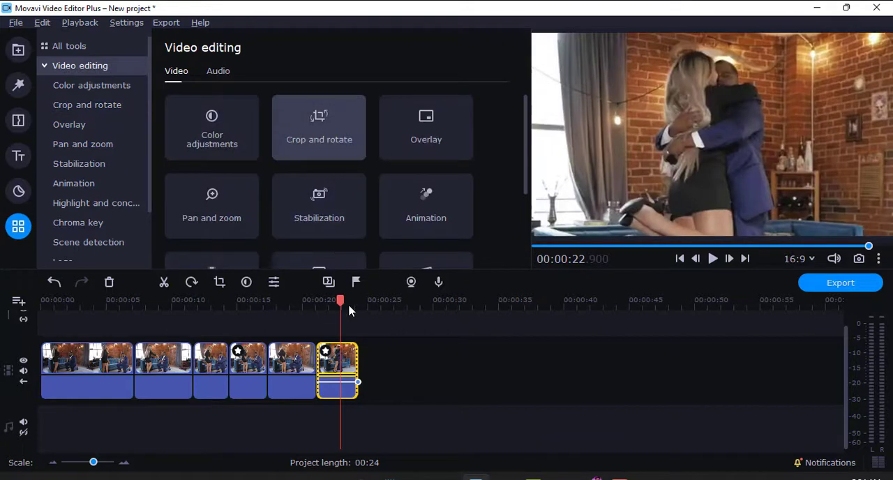
- Play back from about 19.65 s into the last clip to review the cut to the hug close-up
{"action": "left_click", "coordinate": [298, 301]}
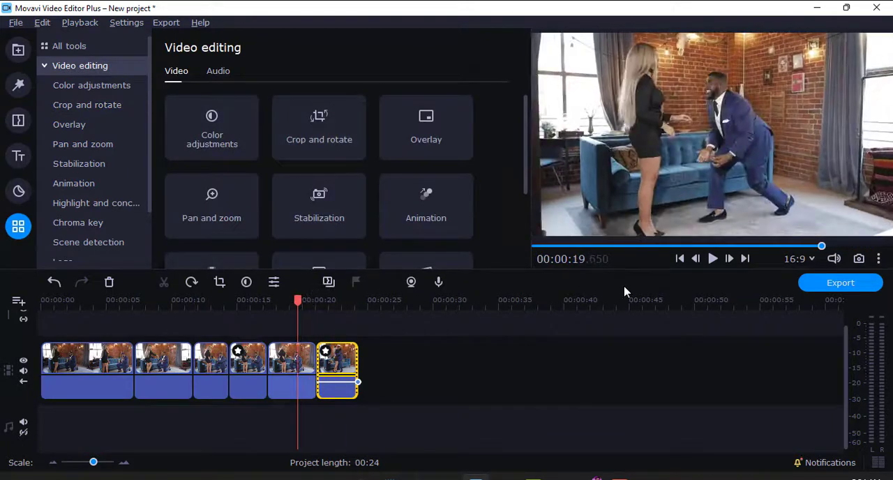
{"action": "left_click", "coordinate": [711, 264]}
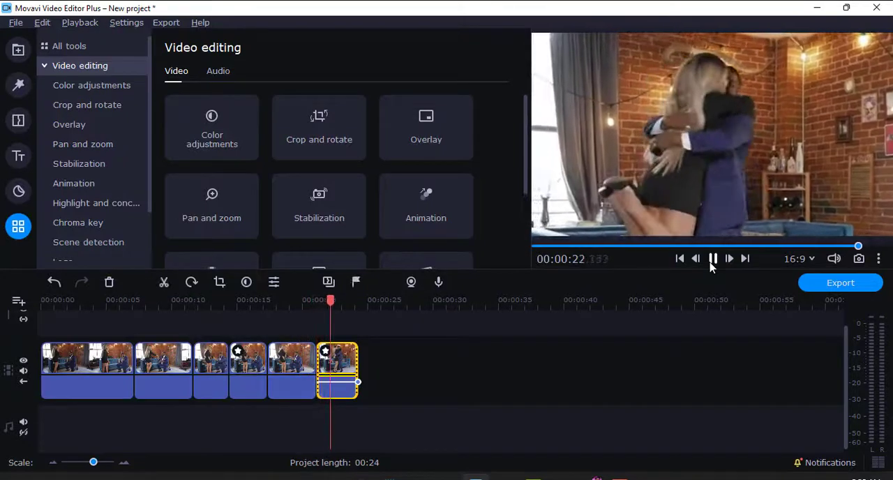
{"action": "left_click", "coordinate": [712, 265]}
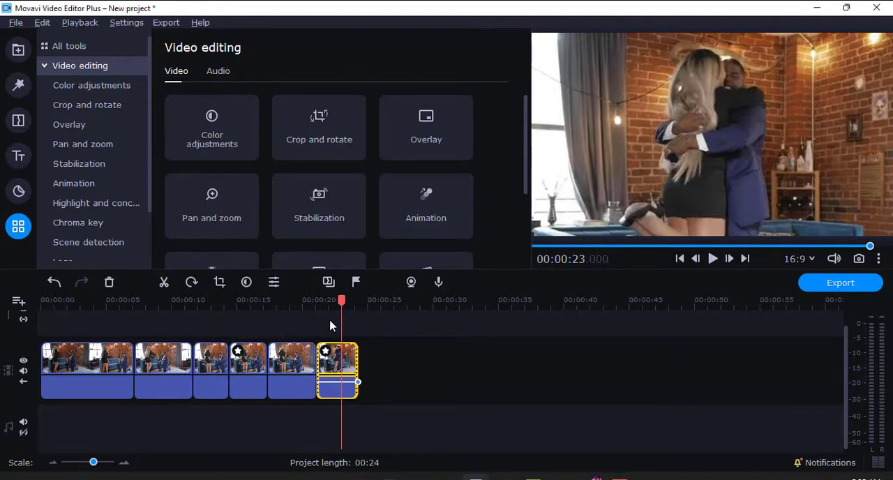
- Rotate the second clip with a straighten angle of -21.5°, apply it and play back from there into the following clip
{"action": "left_click_drag", "start_coordinate": [310, 306], "coordinate": [160, 306]}
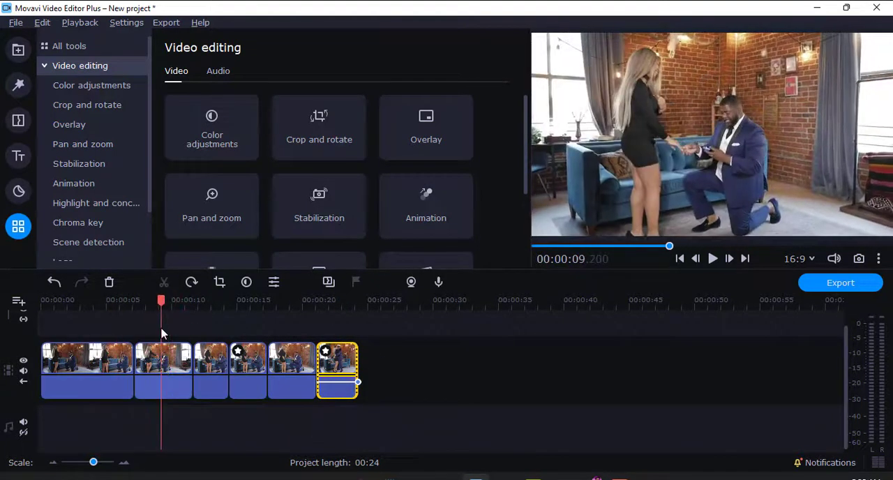
{"action": "left_click", "coordinate": [166, 359]}
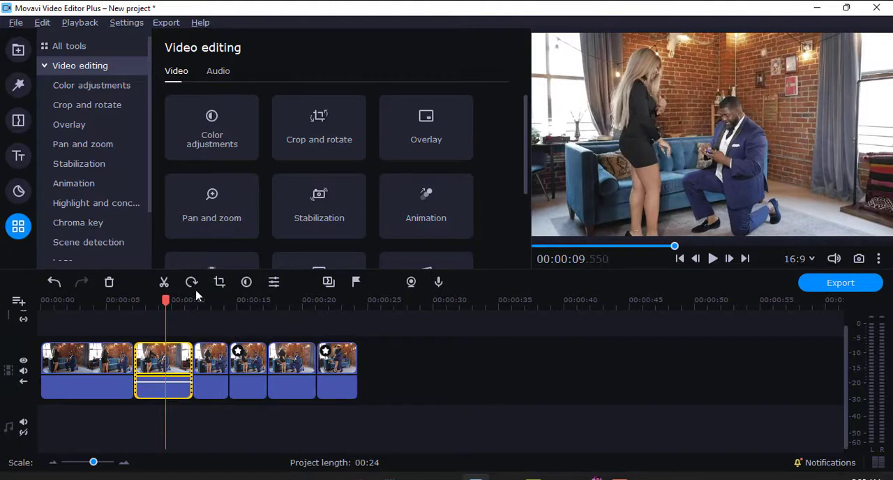
{"action": "left_click", "coordinate": [220, 282]}
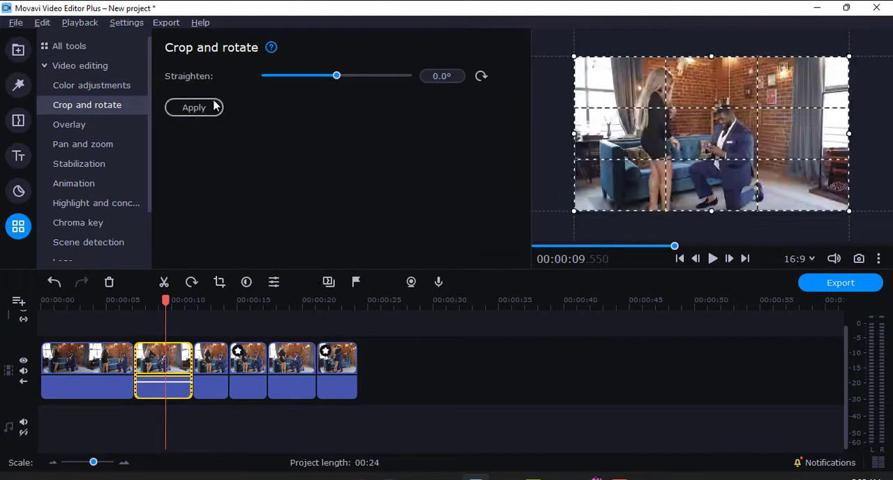
{"action": "left_click_drag", "start_coordinate": [338, 81], "coordinate": [304, 78]}
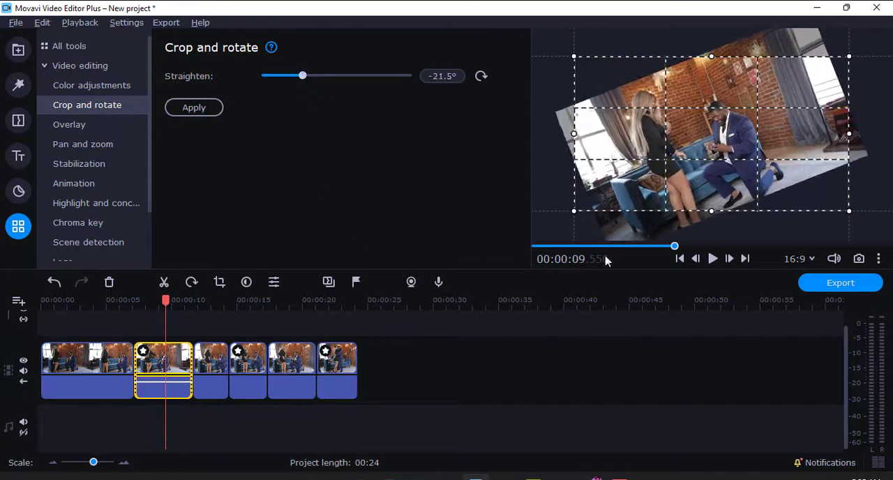
{"action": "left_click", "coordinate": [713, 258]}
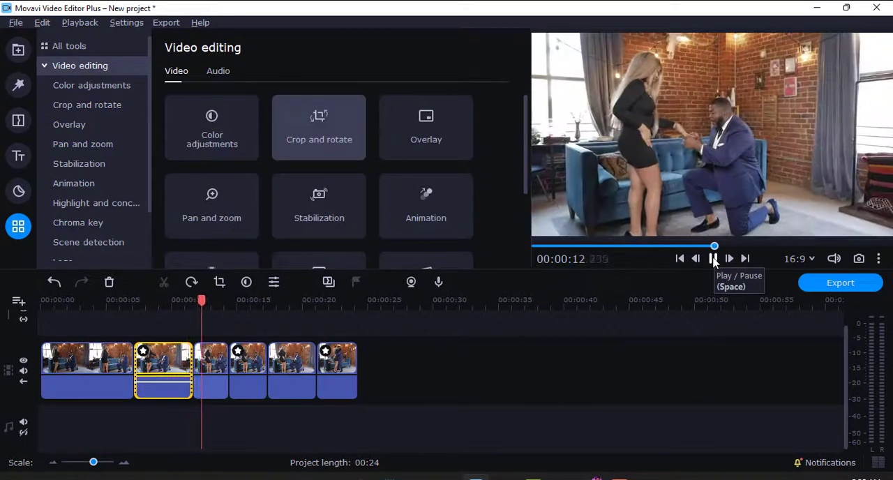
{"action": "left_click", "coordinate": [713, 259]}
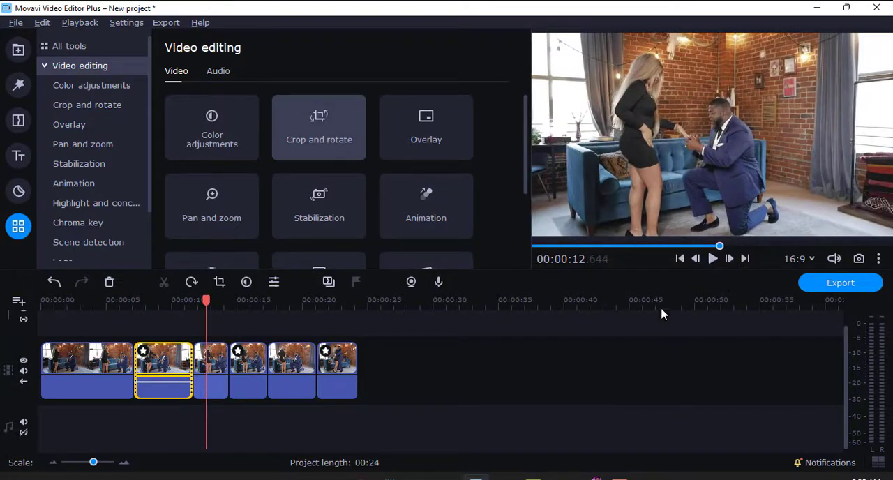